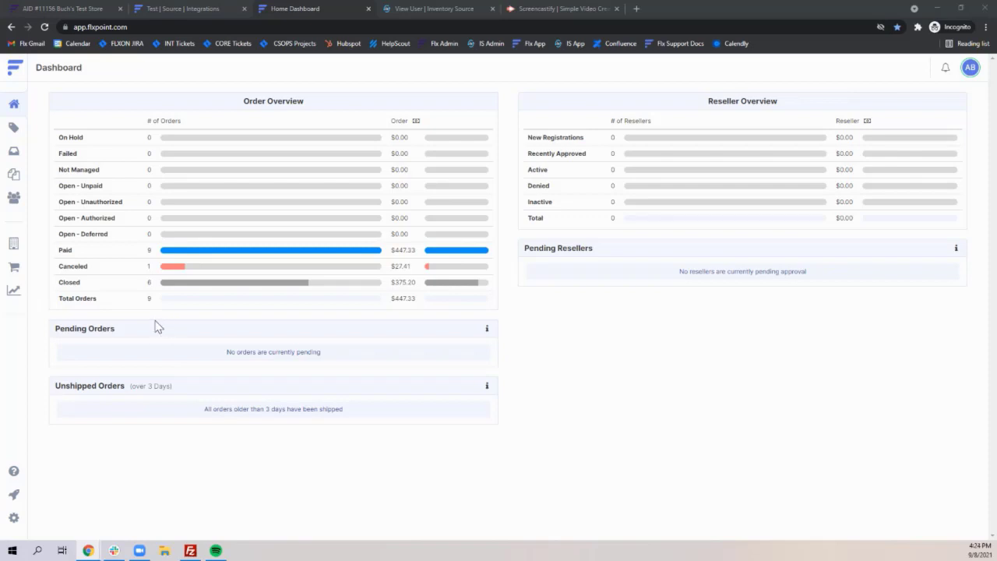
# Open the mapping rules in the account settings
pyautogui.click(13, 517)
pyautogui.click(105, 284)
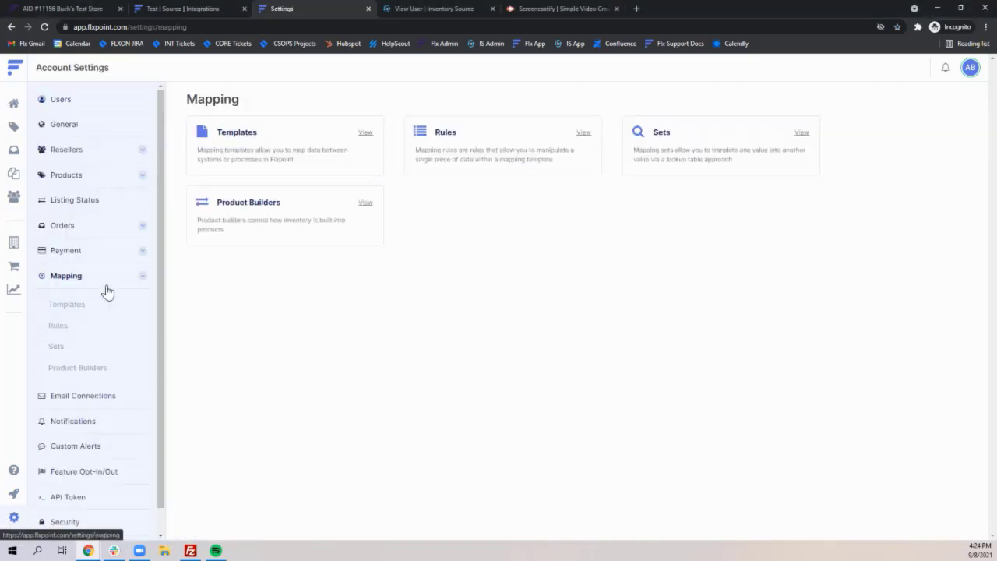
pyautogui.click(73, 334)
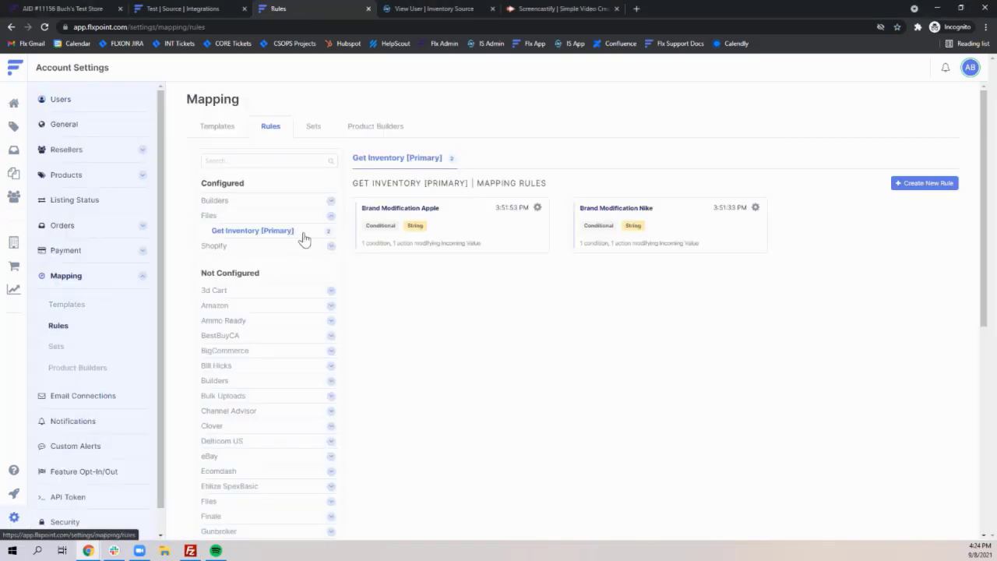
# Examine the configured mapping rule groups for Builders, Files and Shopify, including the Listing Builder rules
pyautogui.click(330, 217)
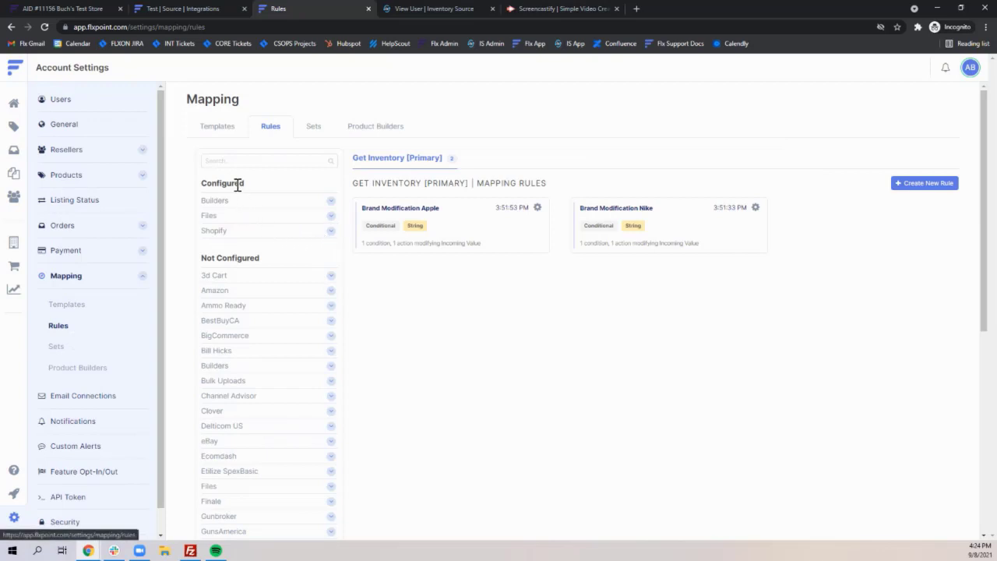
pyautogui.click(319, 201)
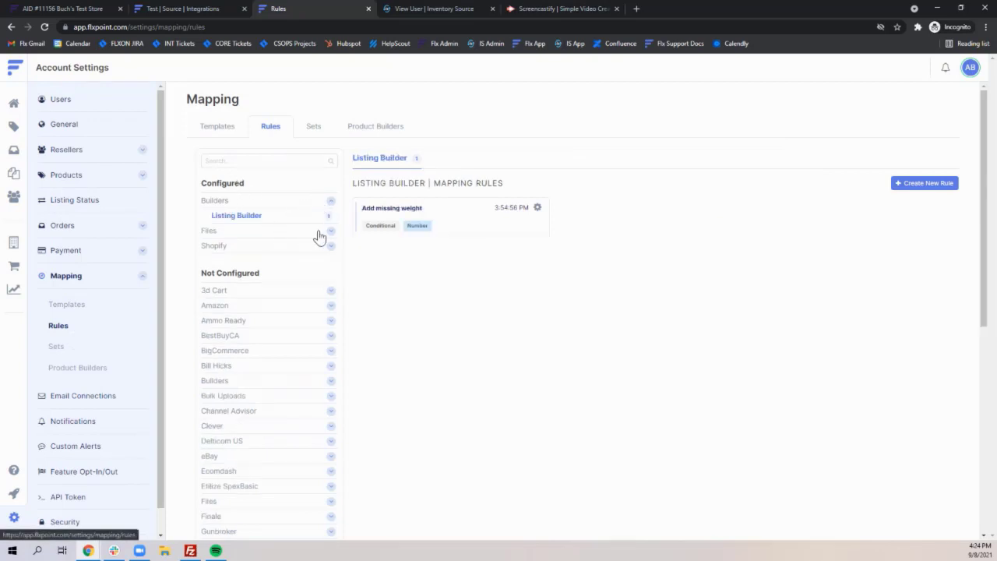
pyautogui.click(330, 230)
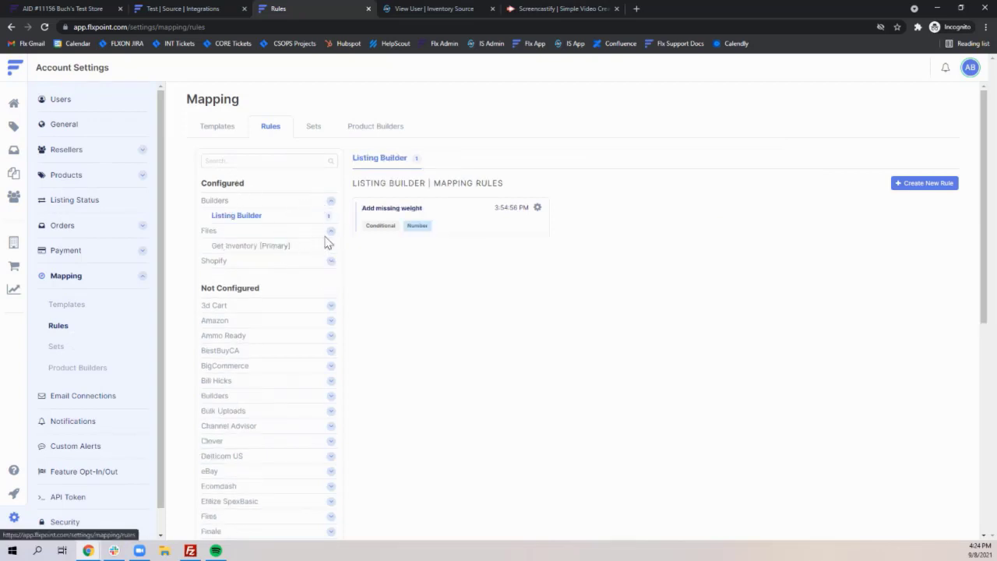
pyautogui.click(330, 261)
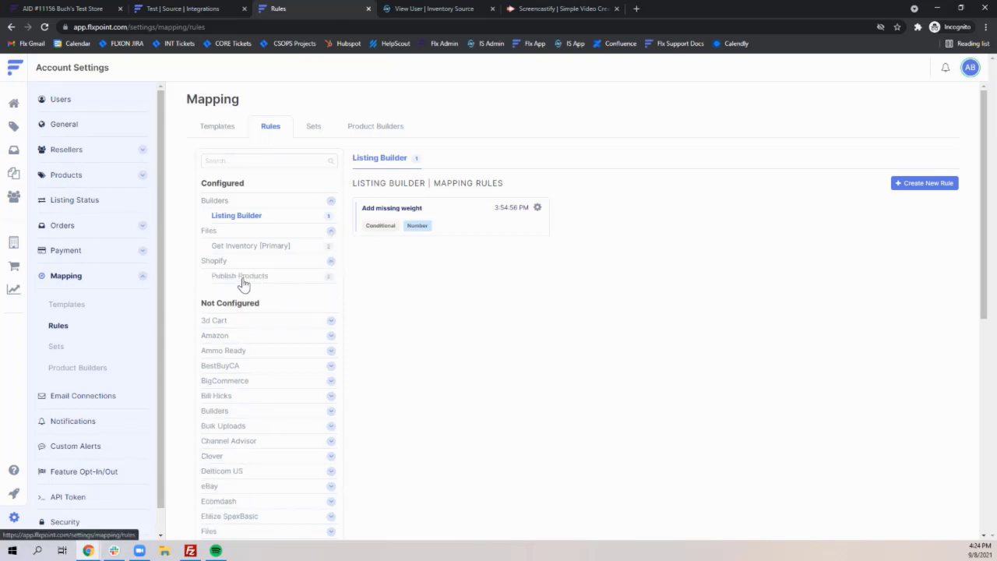
pyautogui.click(330, 261)
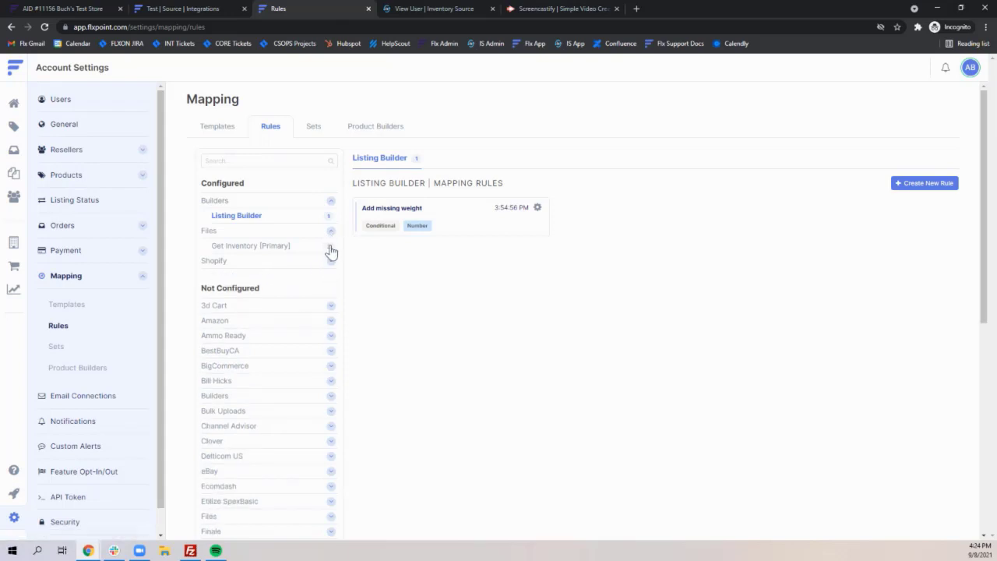
pyautogui.doubleClick(330, 230)
pyautogui.click(330, 230)
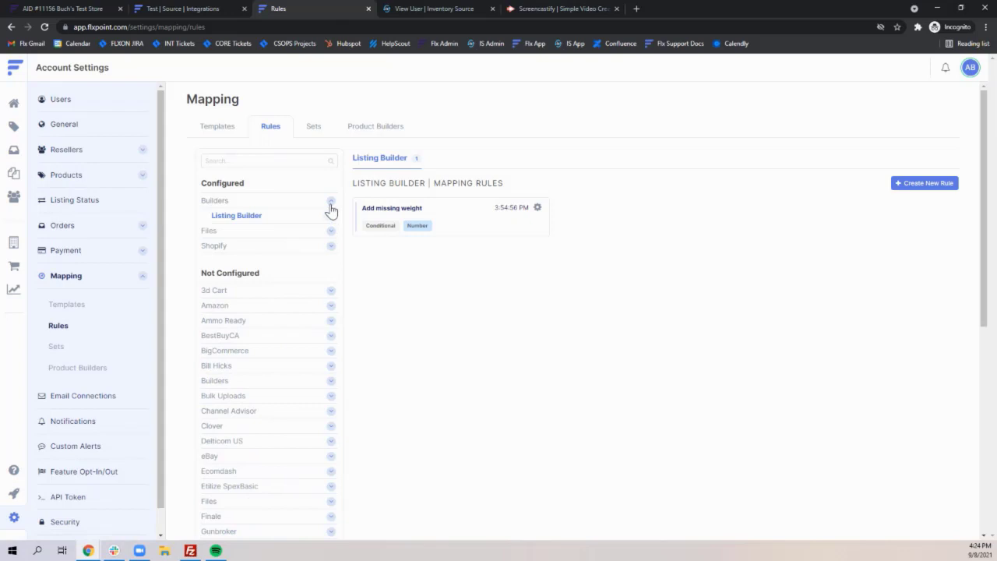
pyautogui.click(331, 207)
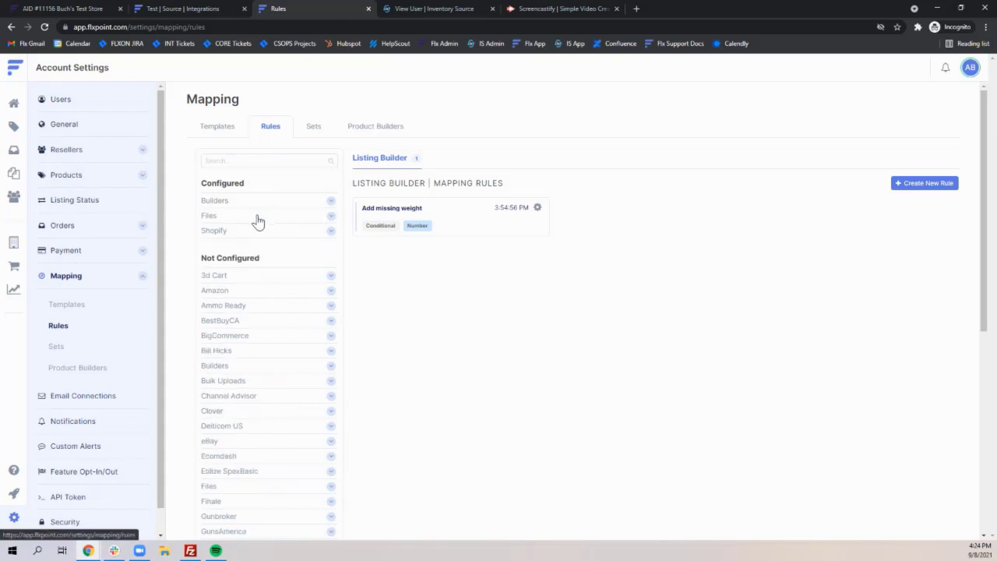
# Open the Test source's Get Inventory [Primary] integration and proceed to its mapping template definition
pyautogui.click(12, 248)
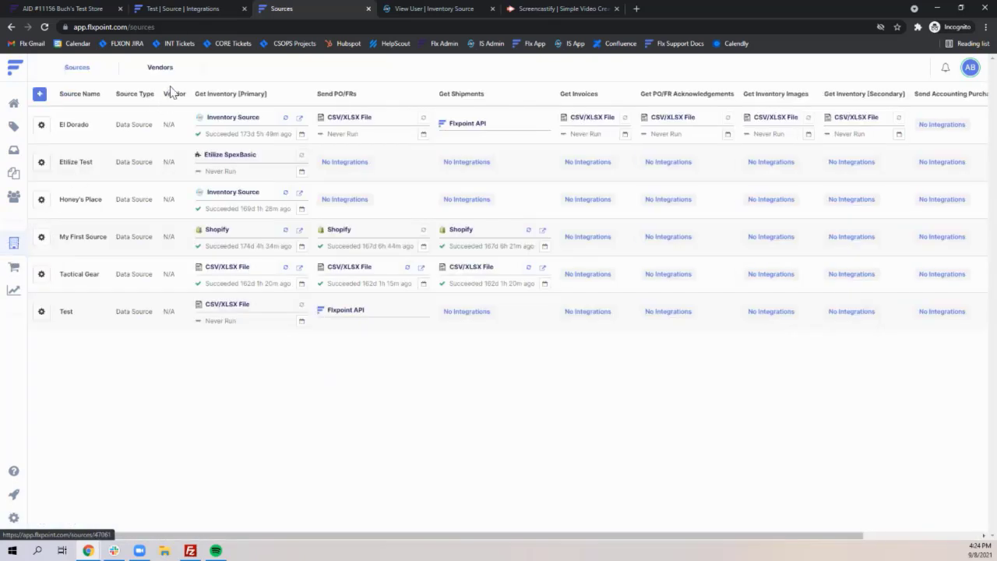
pyautogui.click(42, 312)
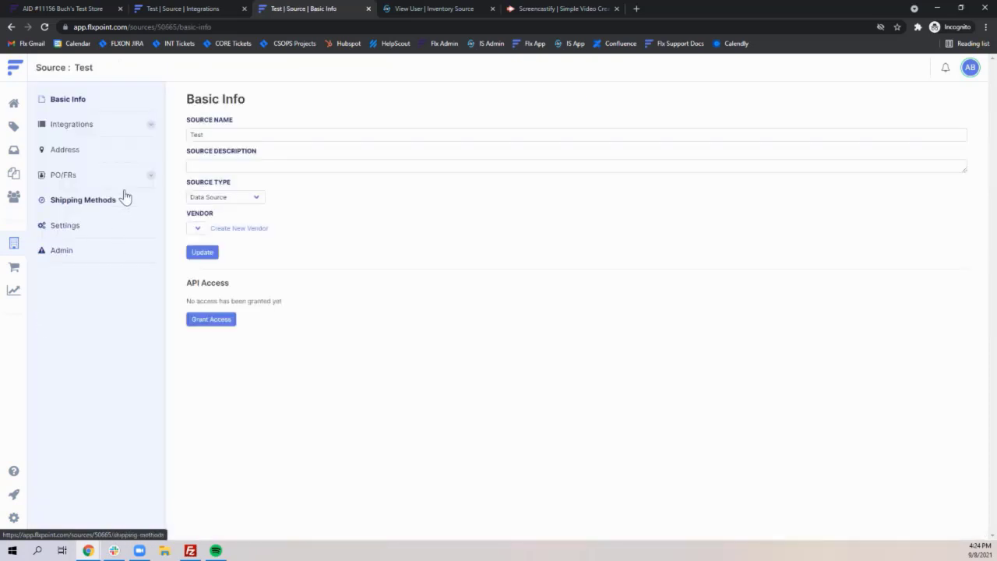
pyautogui.click(117, 130)
pyautogui.click(216, 147)
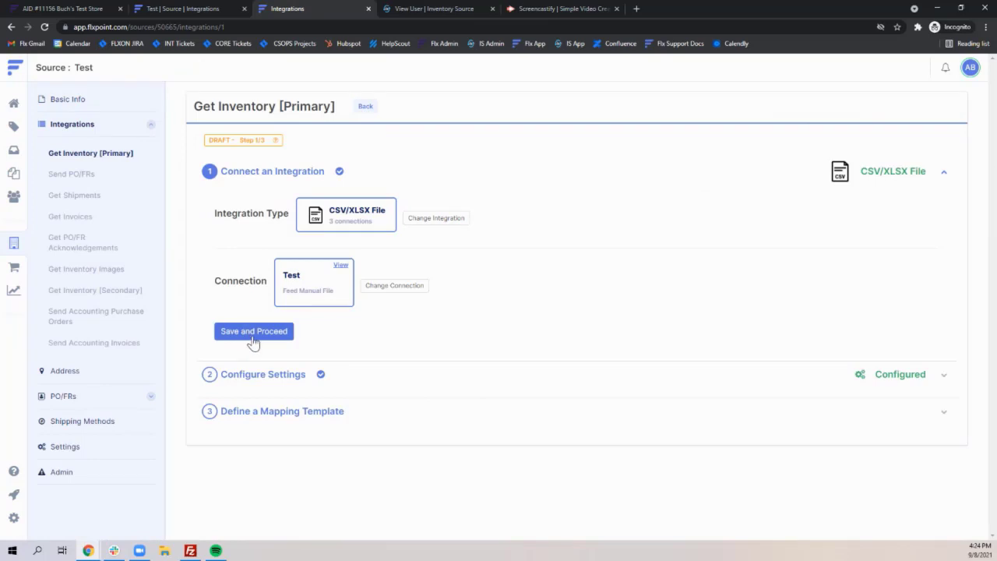
pyautogui.click(252, 333)
pyautogui.click(264, 443)
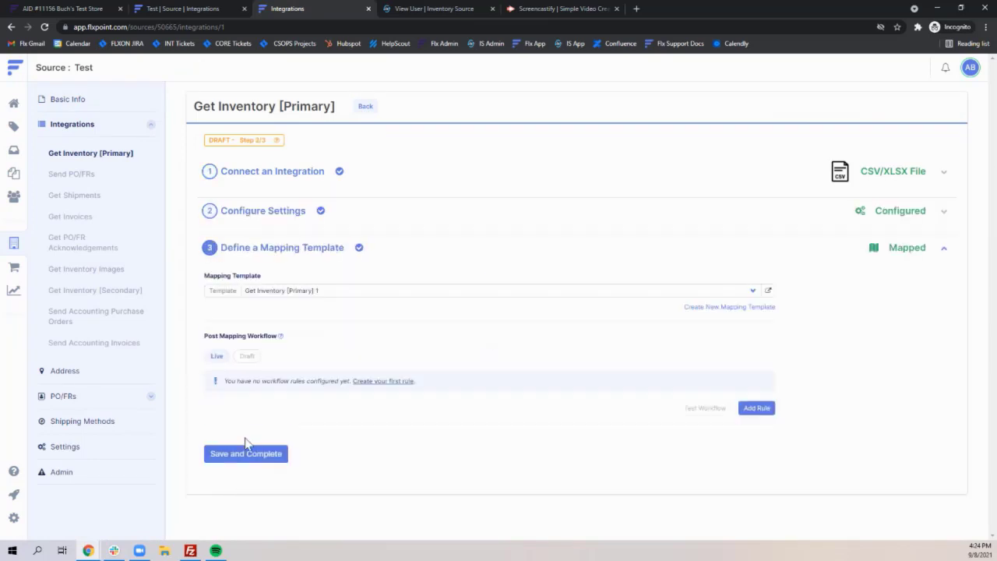
# Open the Get Inventory [Primary] 1 mapping template and enable rules for the Category 1 field
pyautogui.click(768, 289)
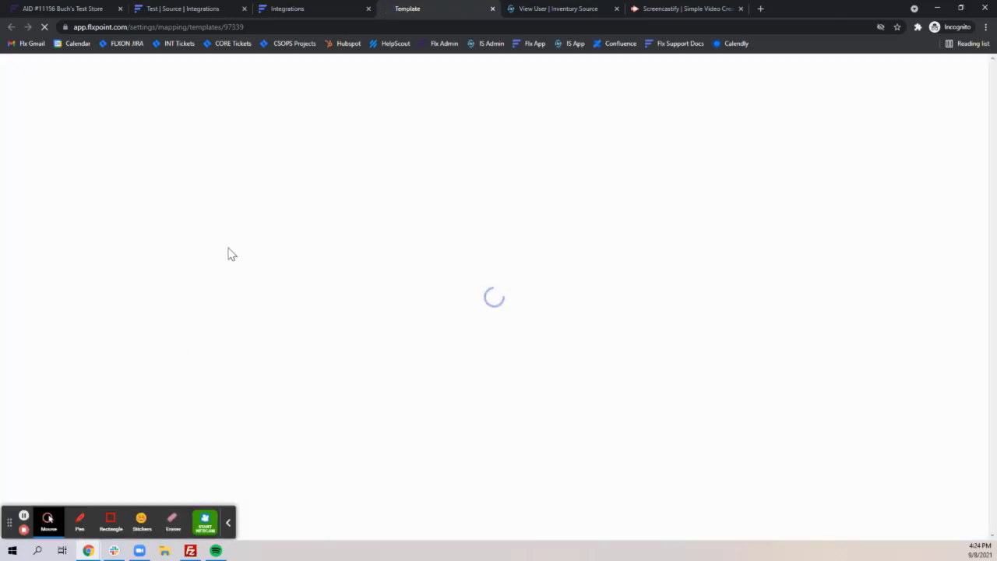
pyautogui.click(228, 522)
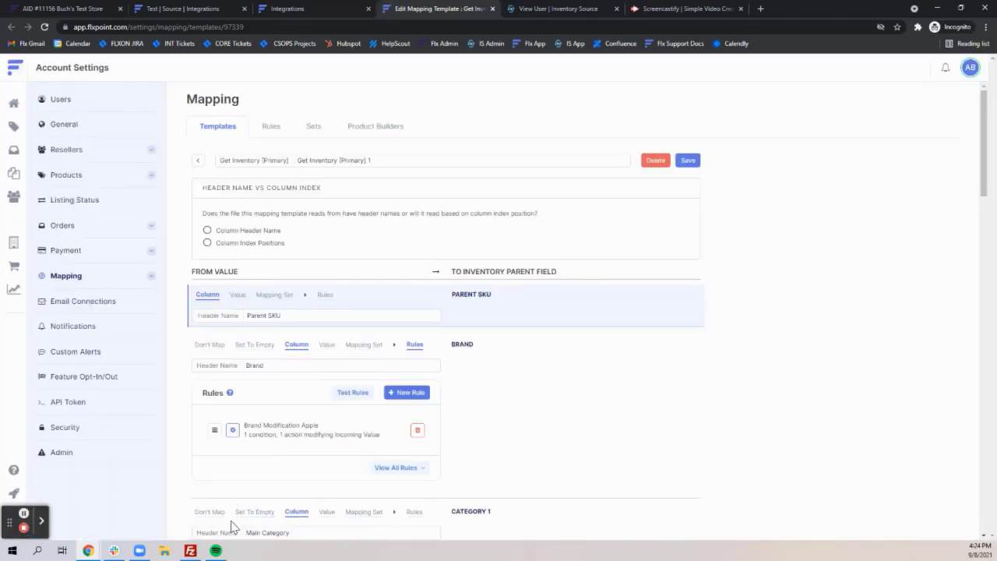
pyautogui.scroll(-1, 424, 233)
pyautogui.scroll(-2, 425, 234)
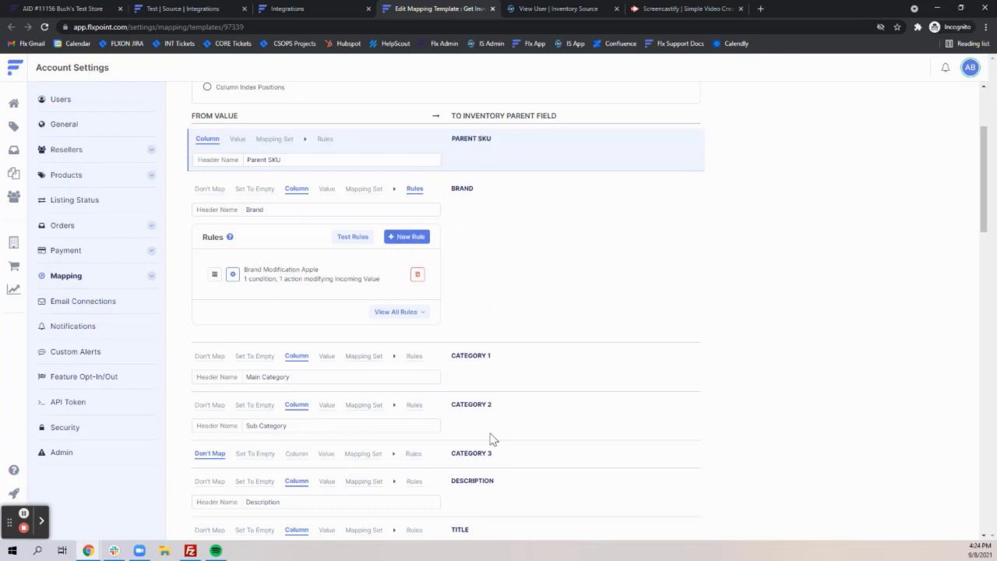
pyautogui.click(409, 358)
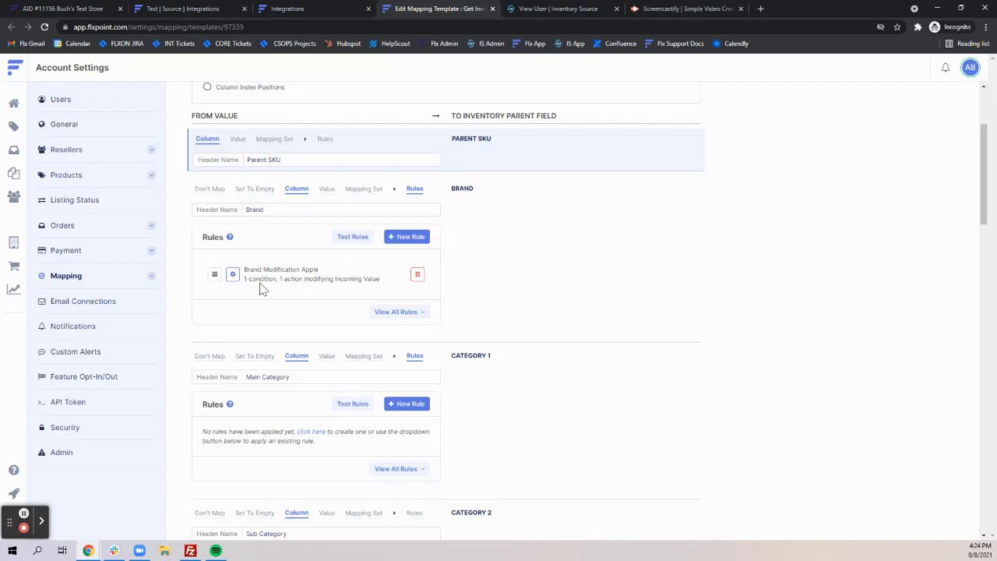
# Examine the Brand column's field mapping and the condition and set-to value of its Brand Modification Apple rule
pyautogui.click(233, 277)
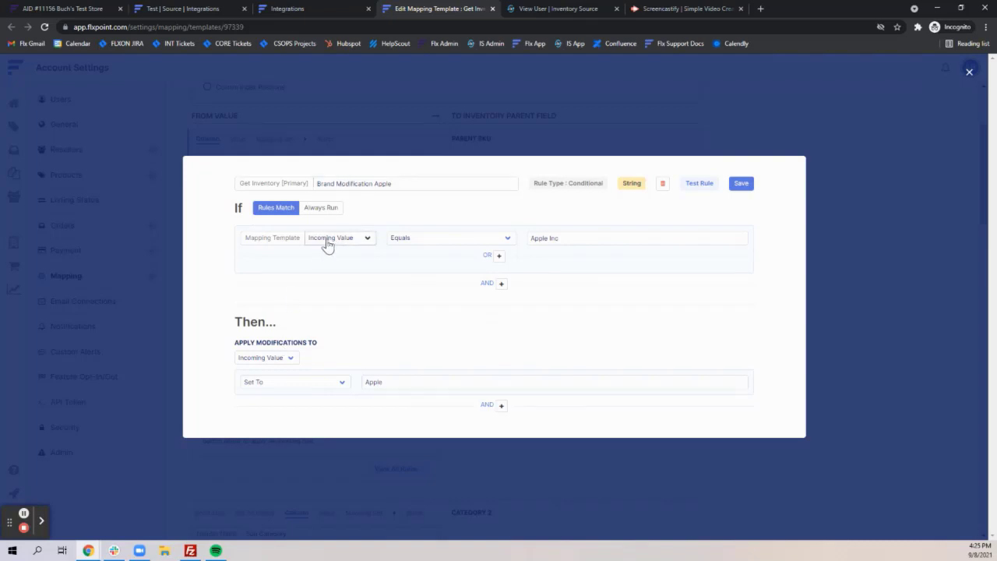
pyautogui.click(968, 74)
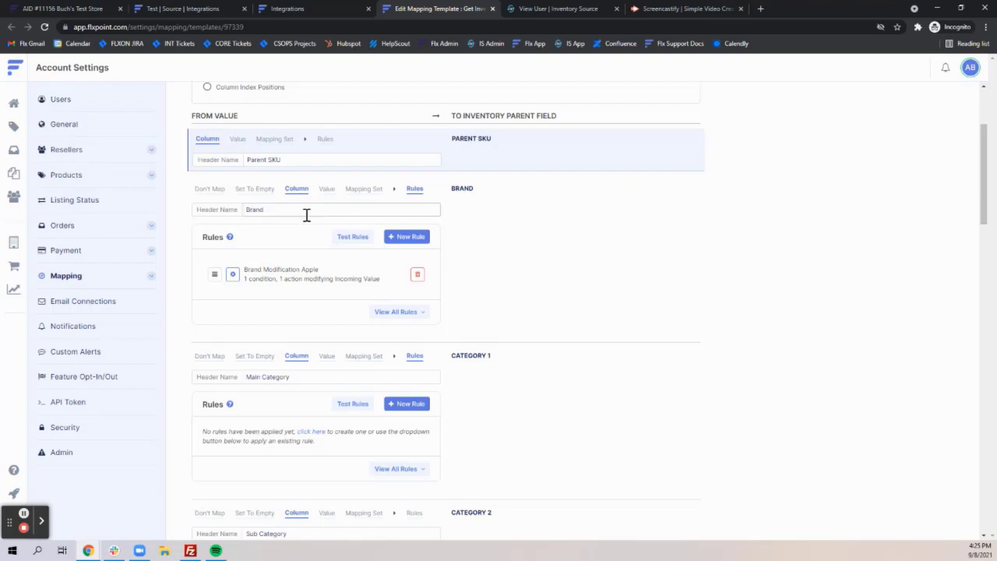
pyautogui.moveTo(285, 213); pyautogui.dragTo(221, 212)
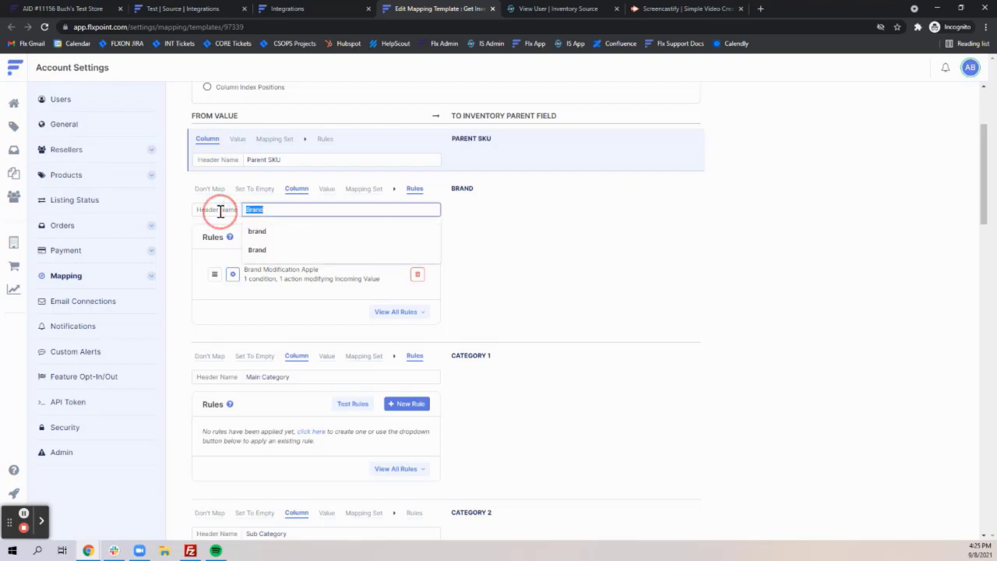
pyautogui.click(581, 246)
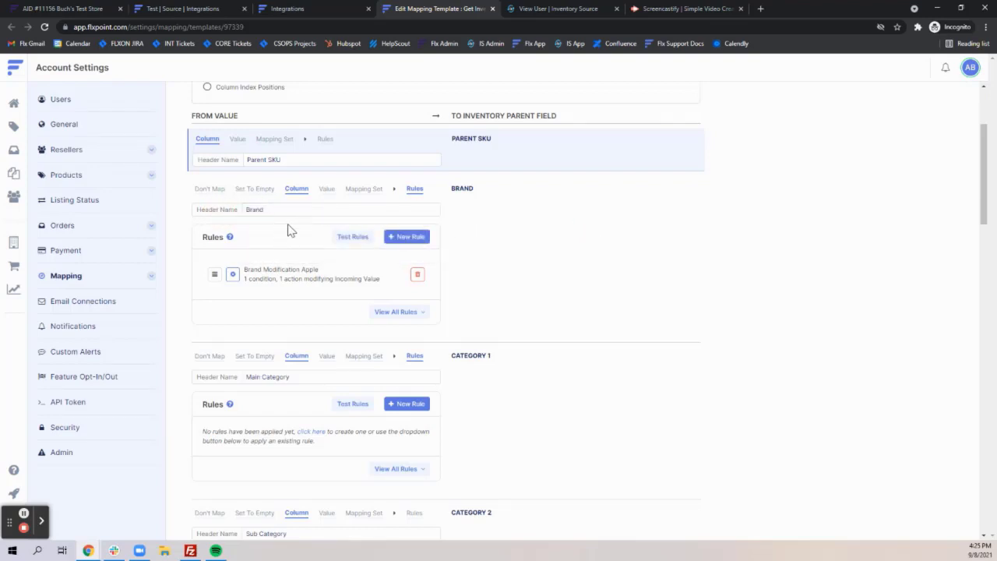
pyautogui.moveTo(452, 189); pyautogui.dragTo(493, 196)
pyautogui.click(557, 225)
pyautogui.click(232, 274)
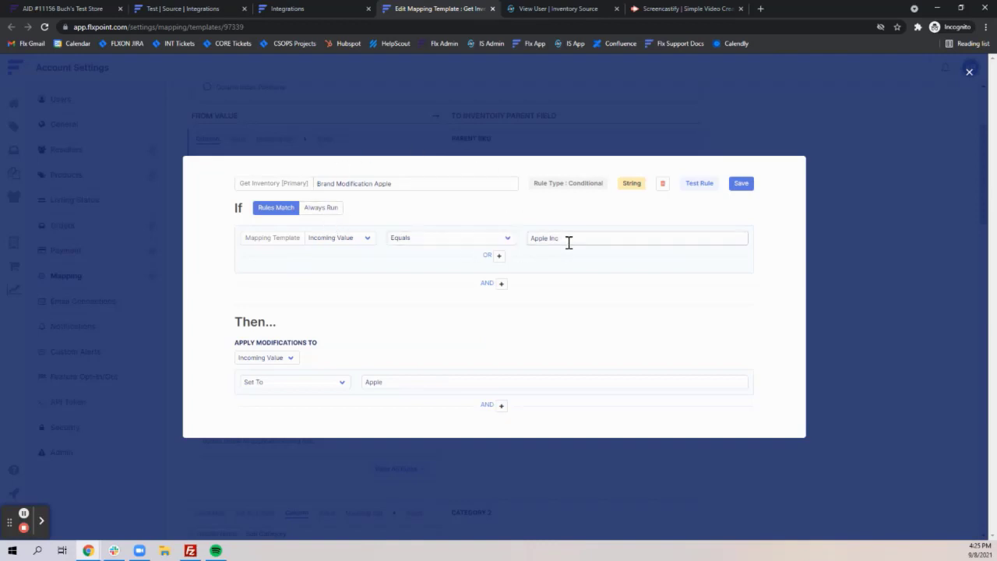
pyautogui.moveTo(568, 241); pyautogui.dragTo(488, 240)
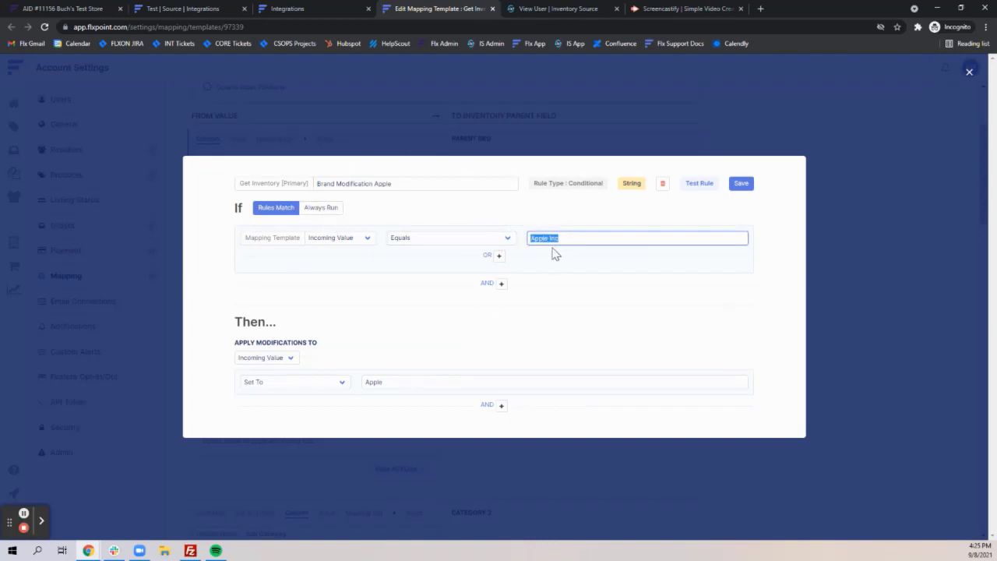
pyautogui.click(363, 326)
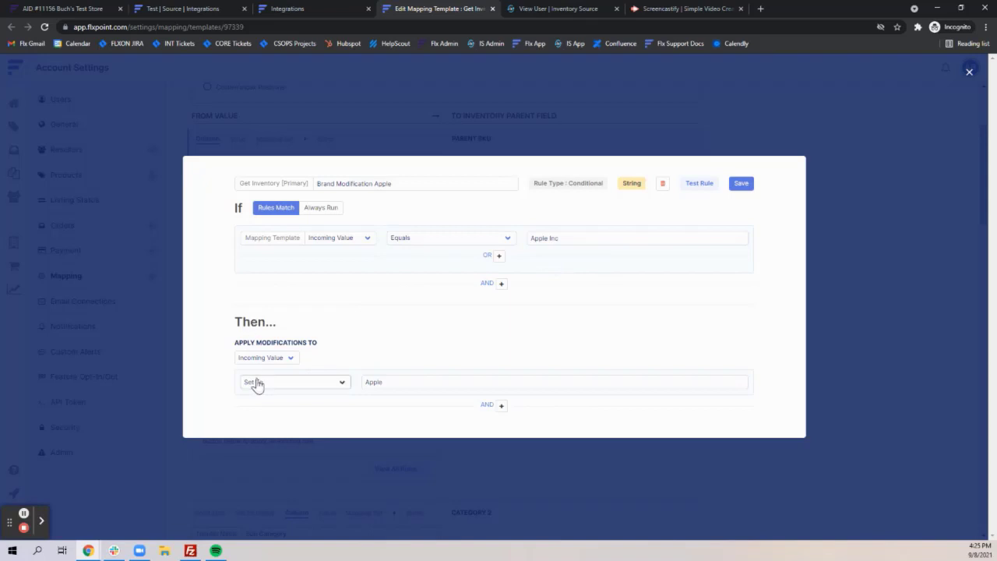
pyautogui.moveTo(392, 382); pyautogui.dragTo(363, 402)
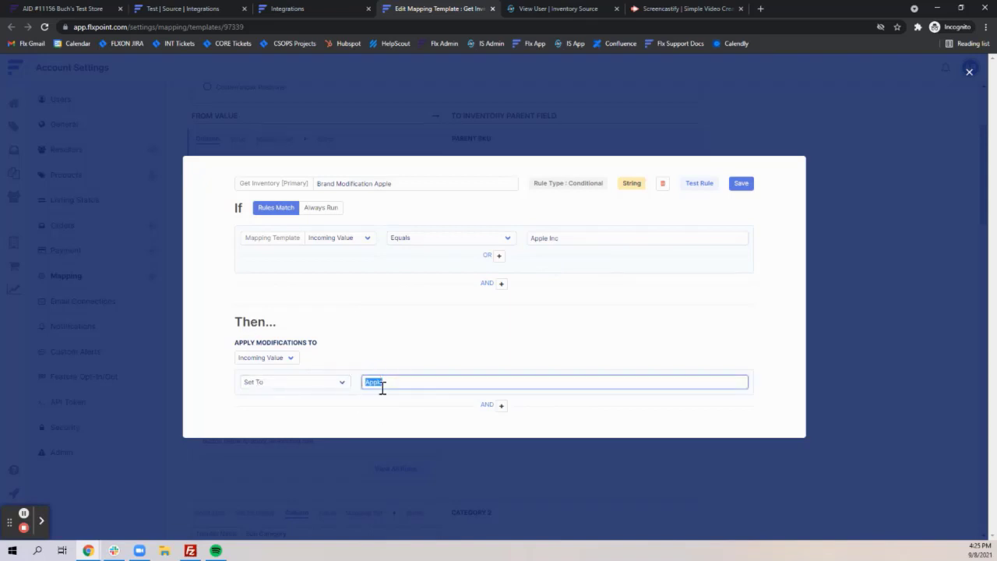
# Test the Brand Modification Apple rule with the incoming value "Apple Inc", review the condition and action details, and close the rule
pyautogui.click(696, 185)
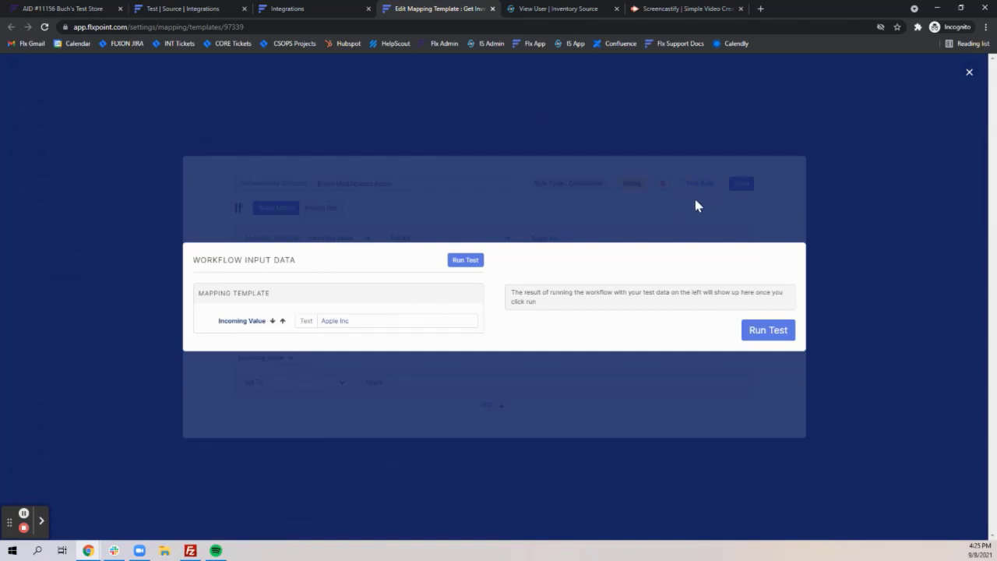
pyautogui.click(464, 261)
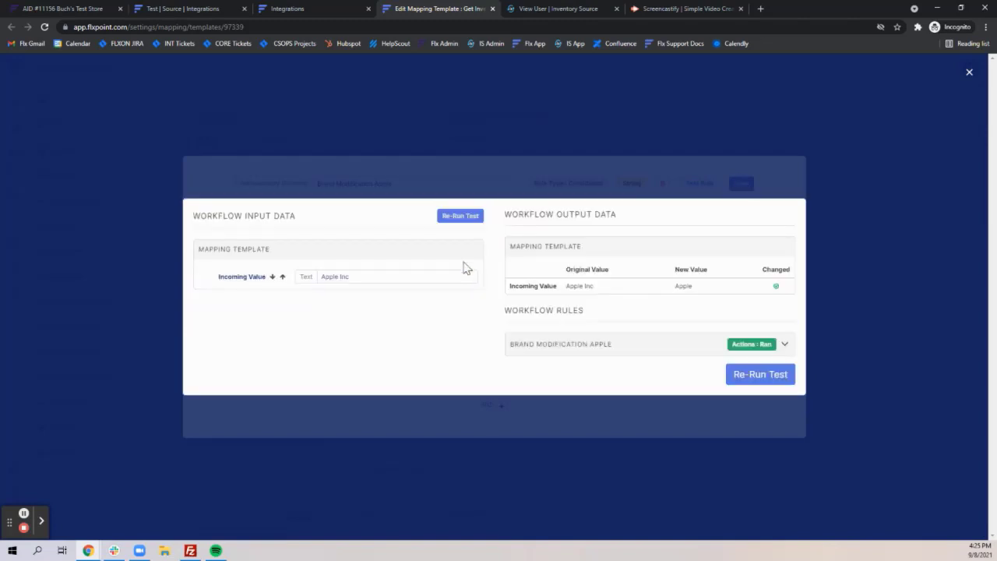
pyautogui.click(353, 277)
pyautogui.click(584, 344)
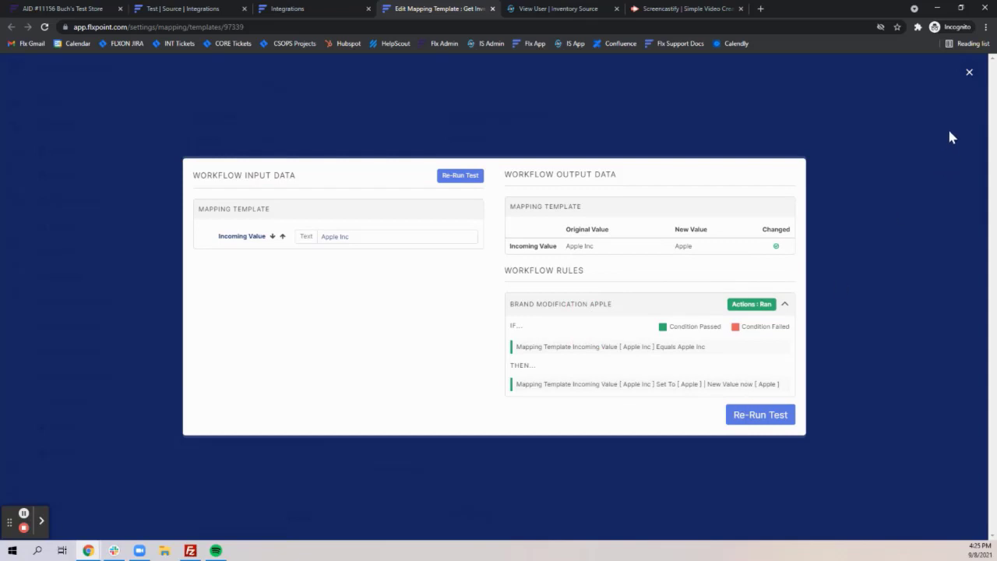
pyautogui.click(968, 74)
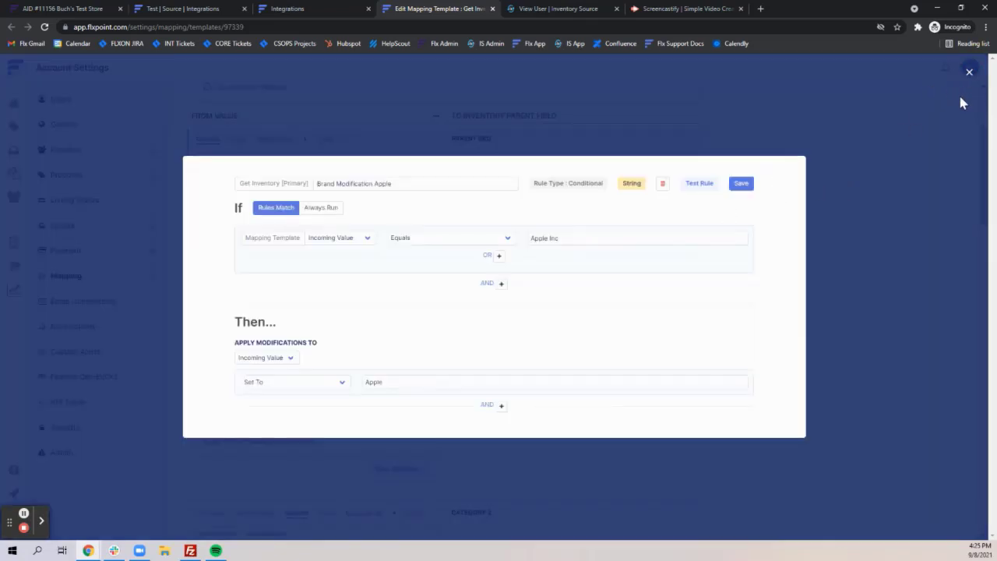
pyautogui.click(968, 72)
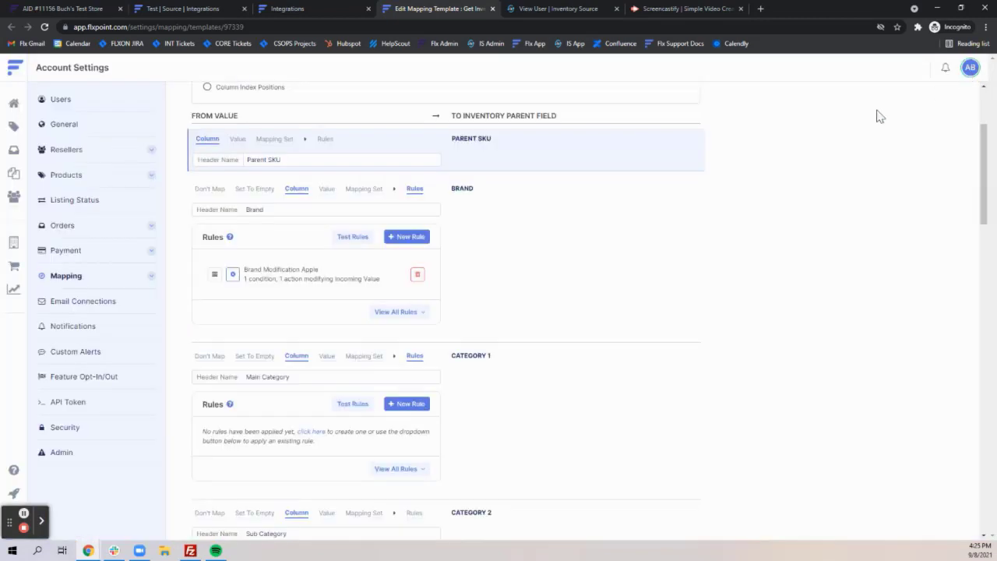
# Add the existing Brand Modification Nike rule to the Brand field's mapping
pyautogui.click(407, 312)
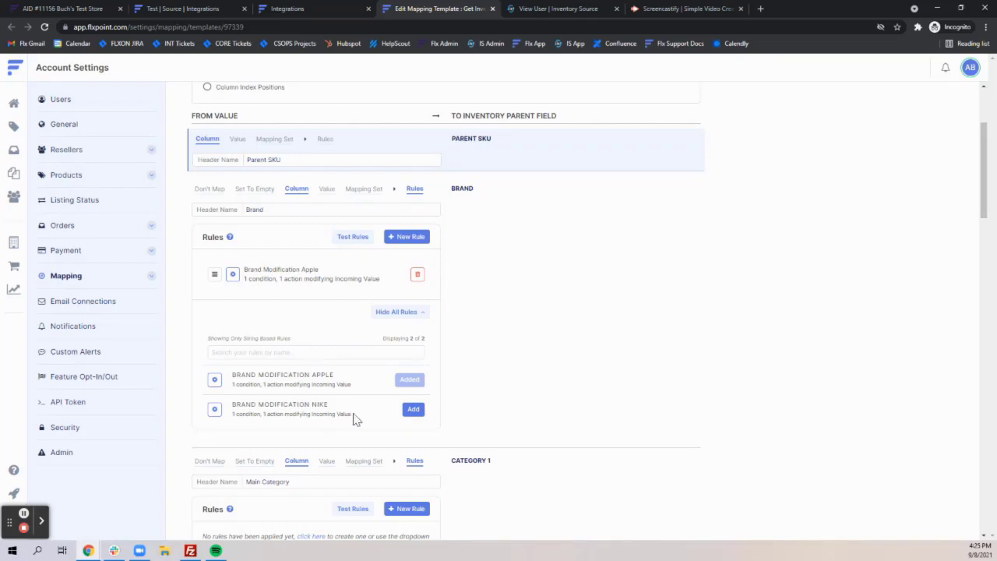
pyautogui.click(412, 409)
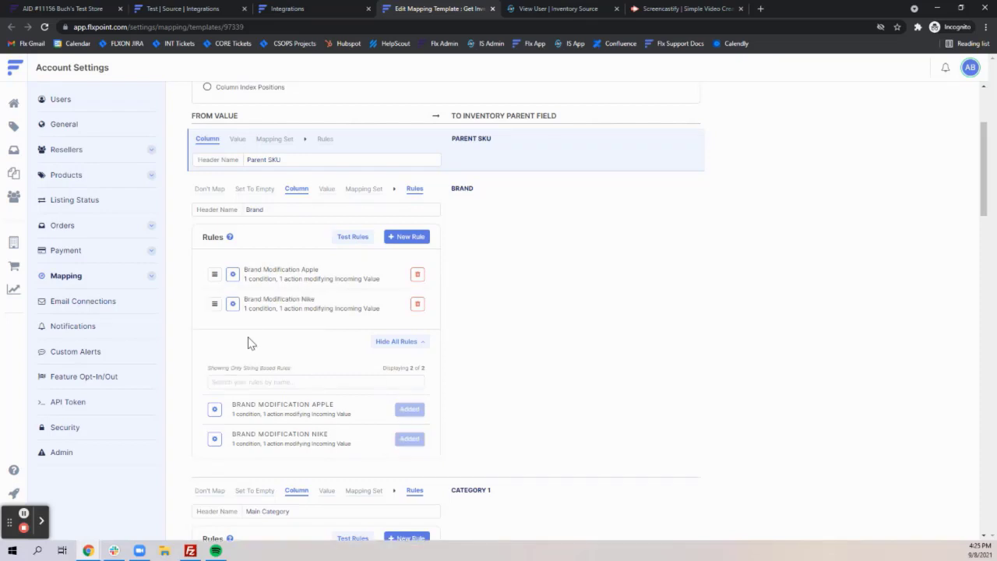
# Copy the condition value "Nike, Inc" from the Brand Modification Nike rule and close the rule
pyautogui.click(232, 303)
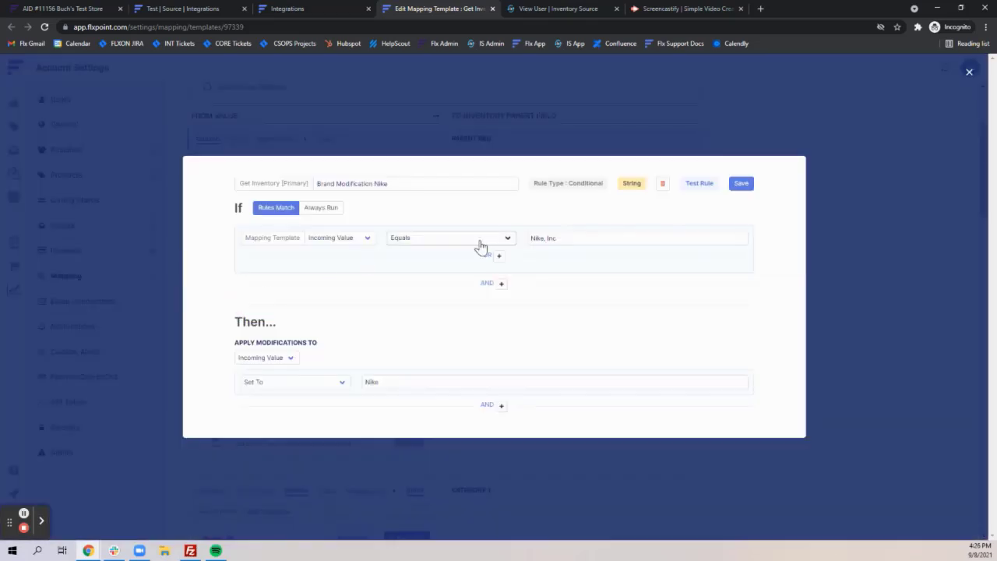
pyautogui.moveTo(528, 237); pyautogui.dragTo(560, 239)
pyautogui.hotkey('ctrl', 'c')
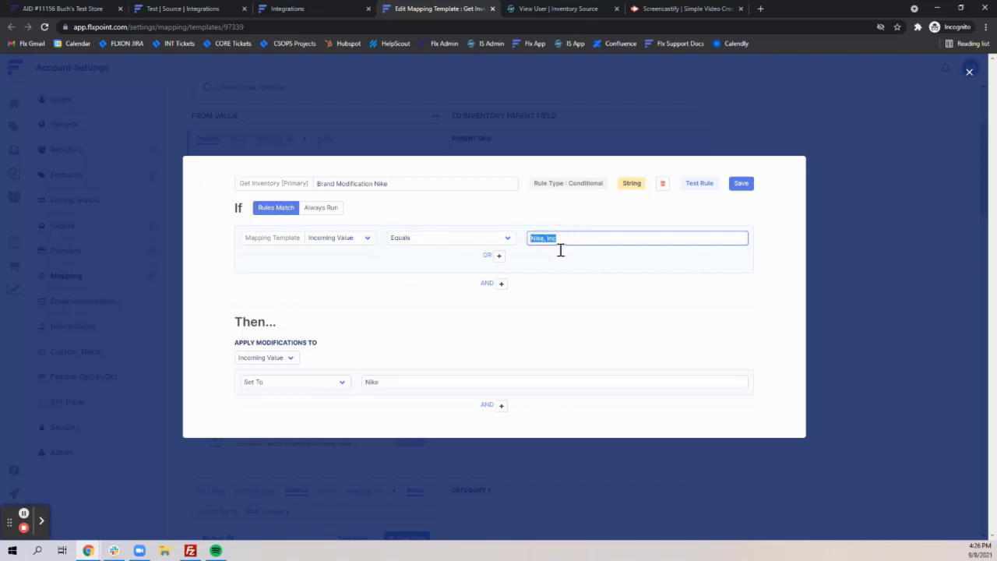
pyautogui.click(969, 74)
# Test the Brand field's rules with the incoming value "Nike, Inc"
pyautogui.click(360, 238)
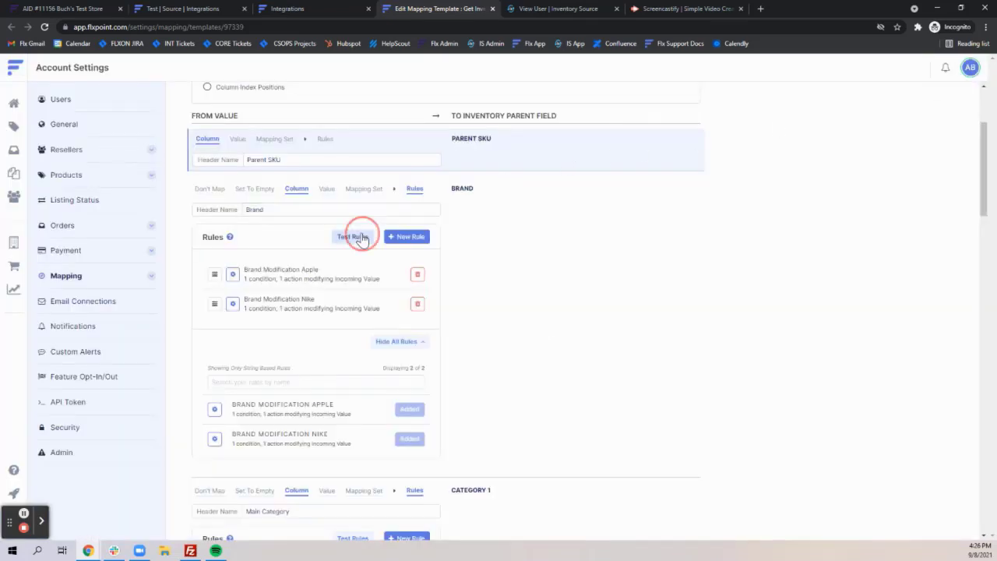
pyautogui.tripleClick(355, 320)
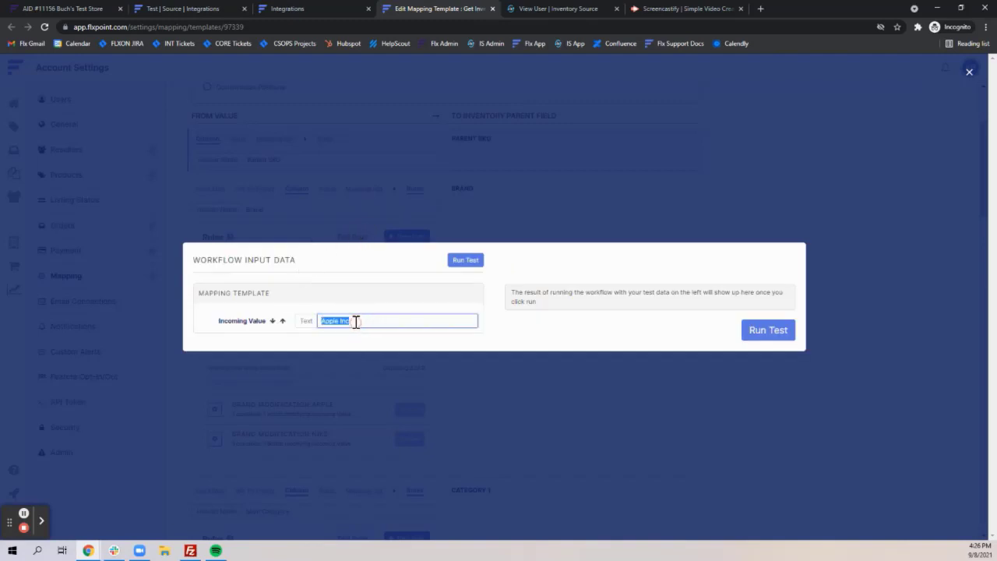
pyautogui.hotkey('ctrl', 'v')
pyautogui.click(466, 260)
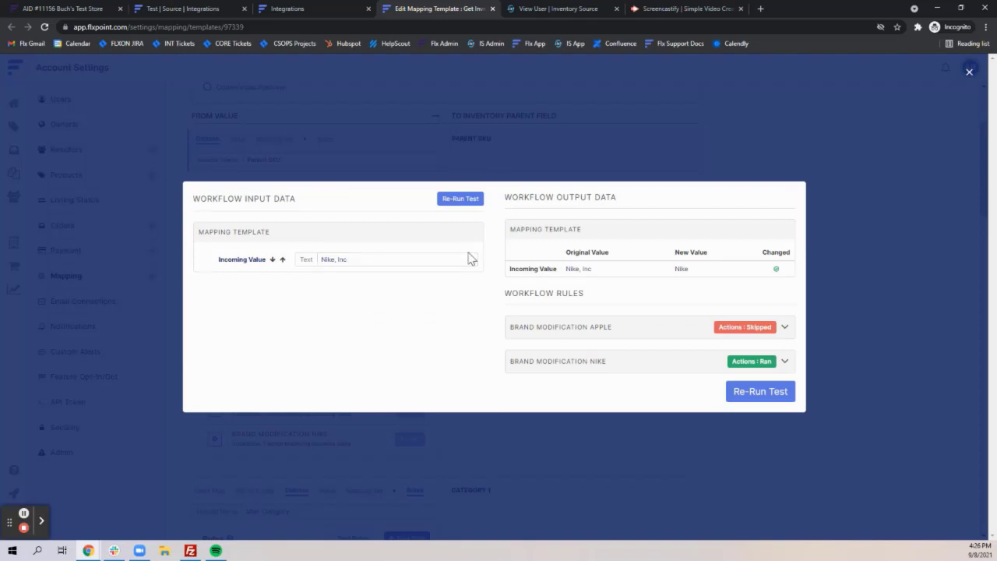
# Review the condition and action details of the Apple and Nike rules in the test output, and close the test
pyautogui.click(591, 328)
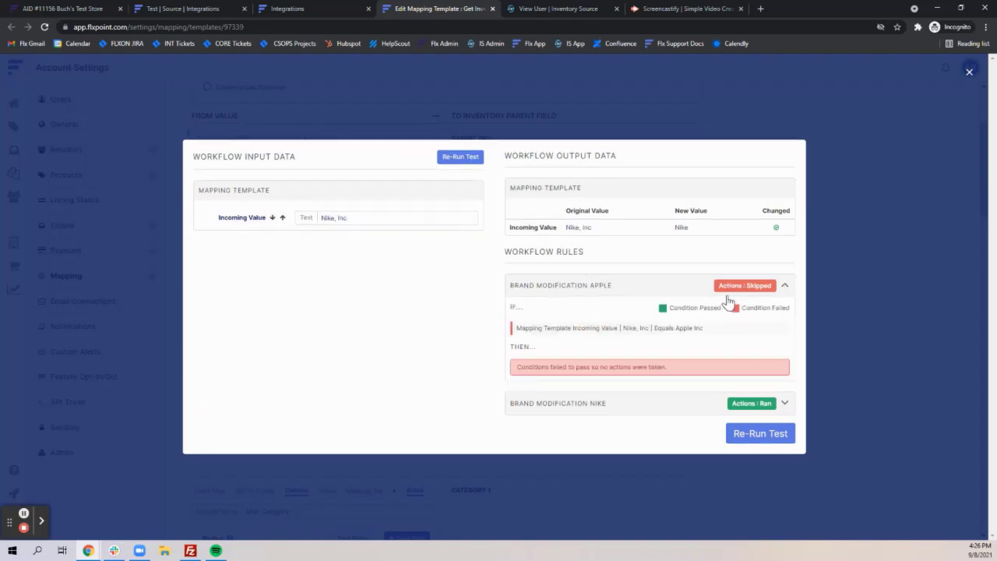
pyautogui.click(660, 294)
pyautogui.click(631, 371)
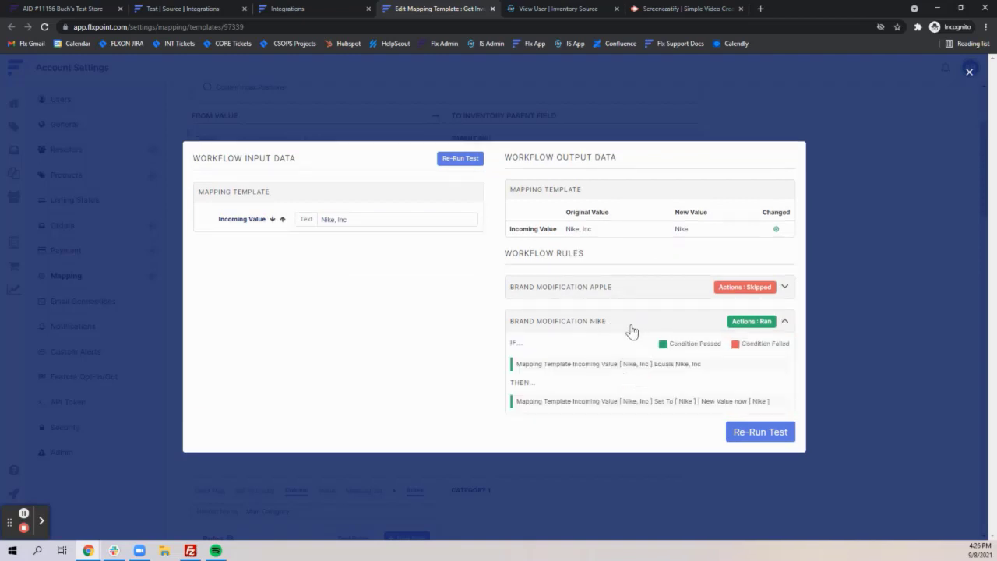
pyautogui.click(23, 514)
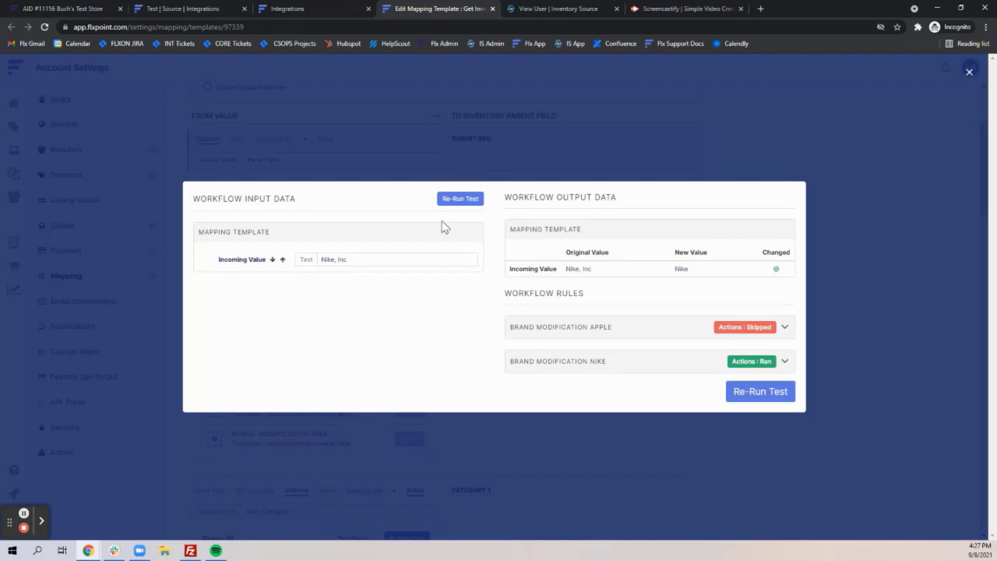
pyautogui.click(968, 74)
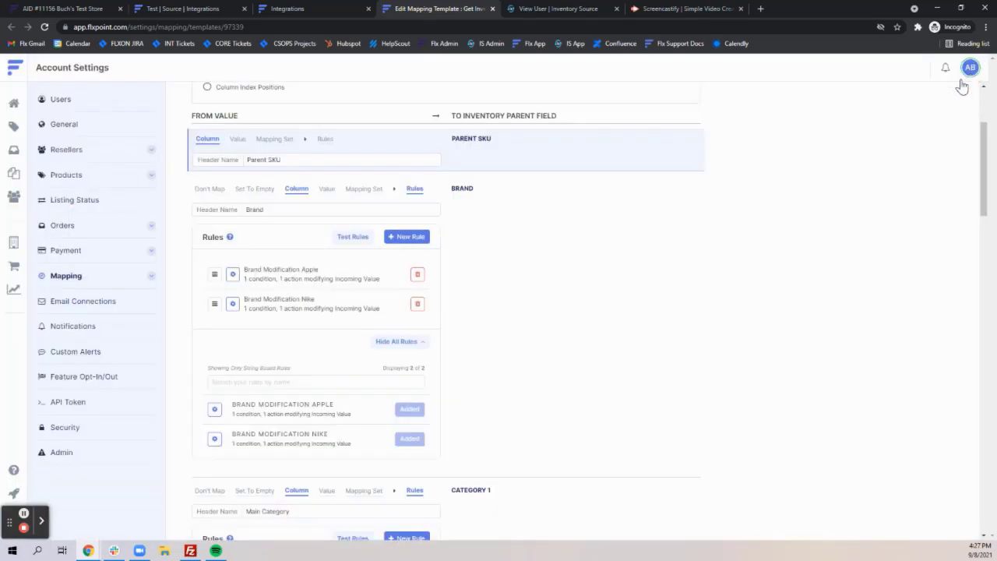
# Leave the mapping template without saving its changes and open the list of mapping rules
pyautogui.click(90, 275)
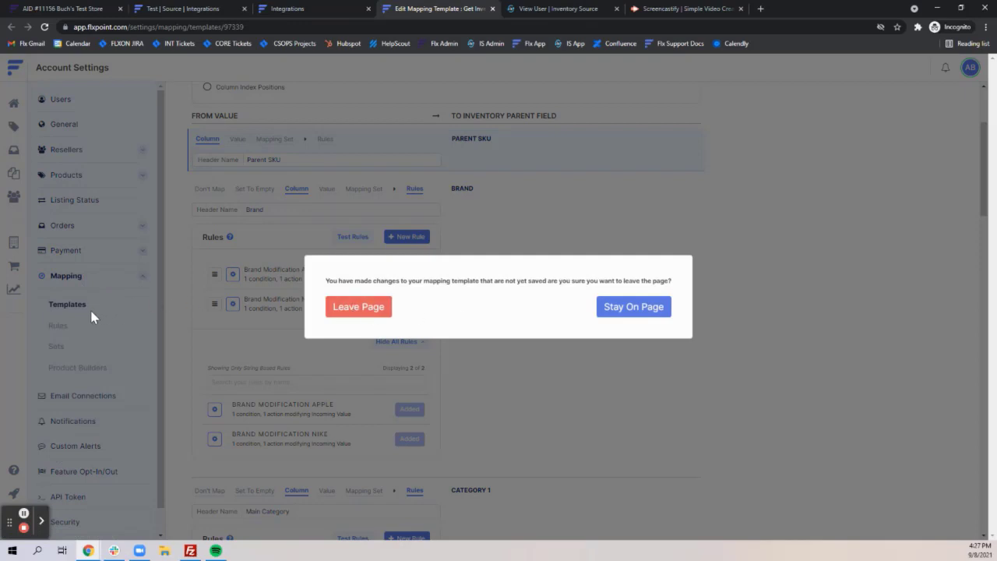
pyautogui.click(369, 306)
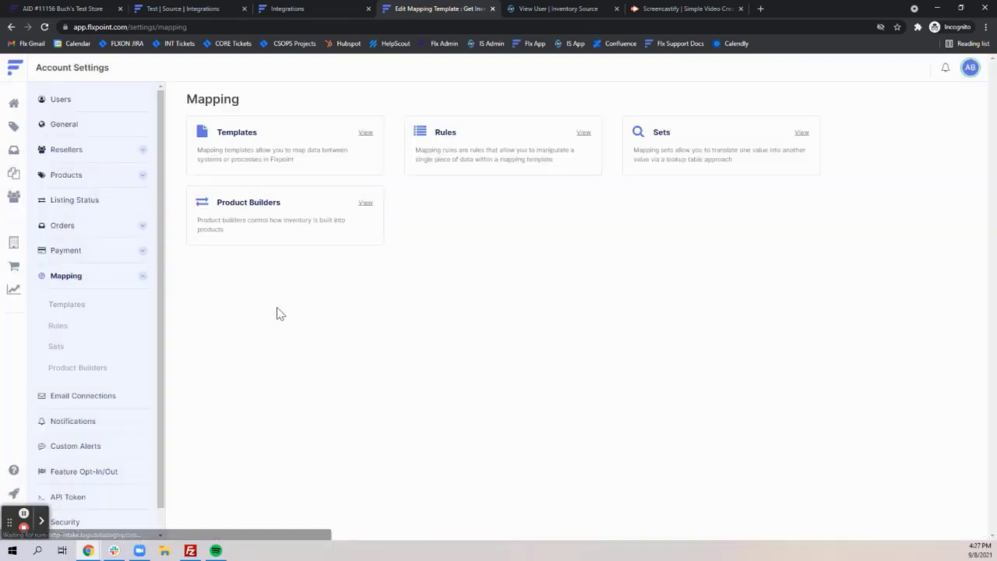
pyautogui.click(88, 331)
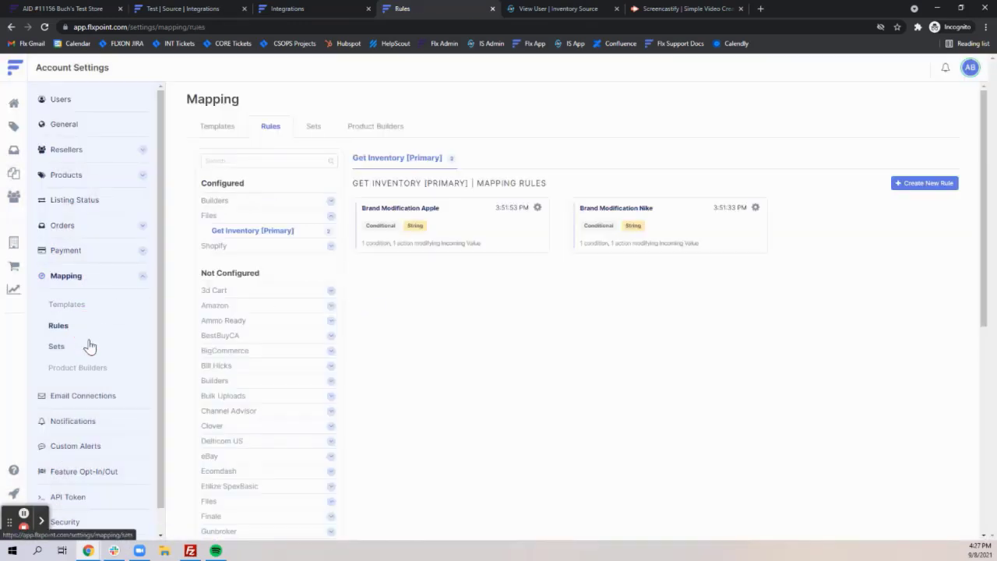
# Open the Listing Builder's Add missing weight rule for editing
pyautogui.click(323, 201)
pyautogui.click(275, 216)
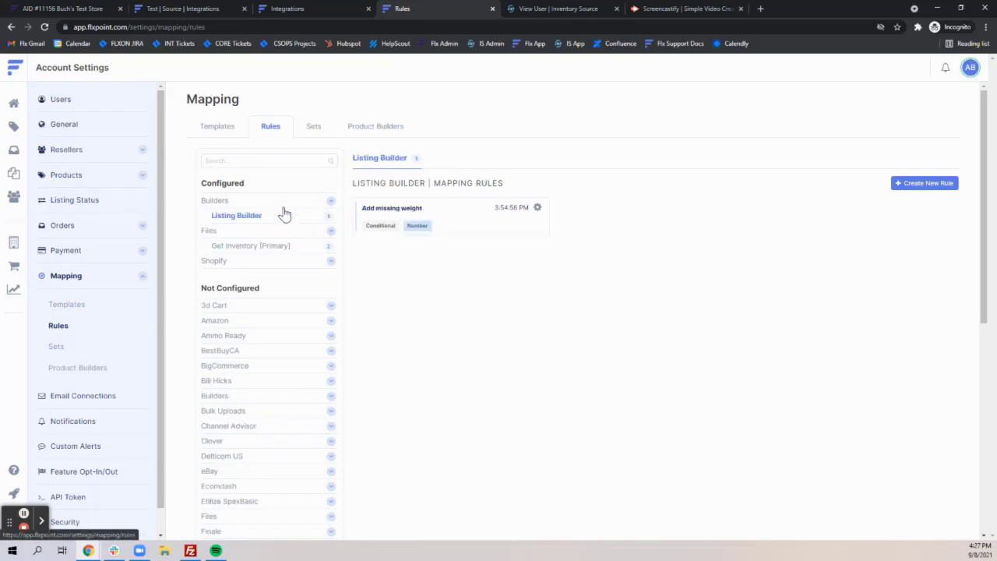
pyautogui.click(537, 208)
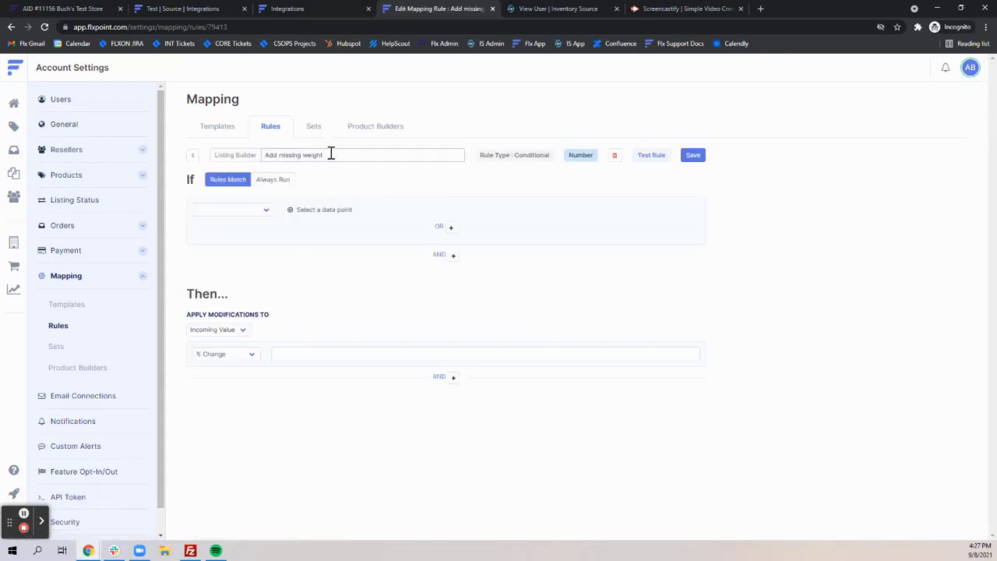
# Set the rule's condition to match when the mapping template's Incoming Value does not exist
pyautogui.click(267, 214)
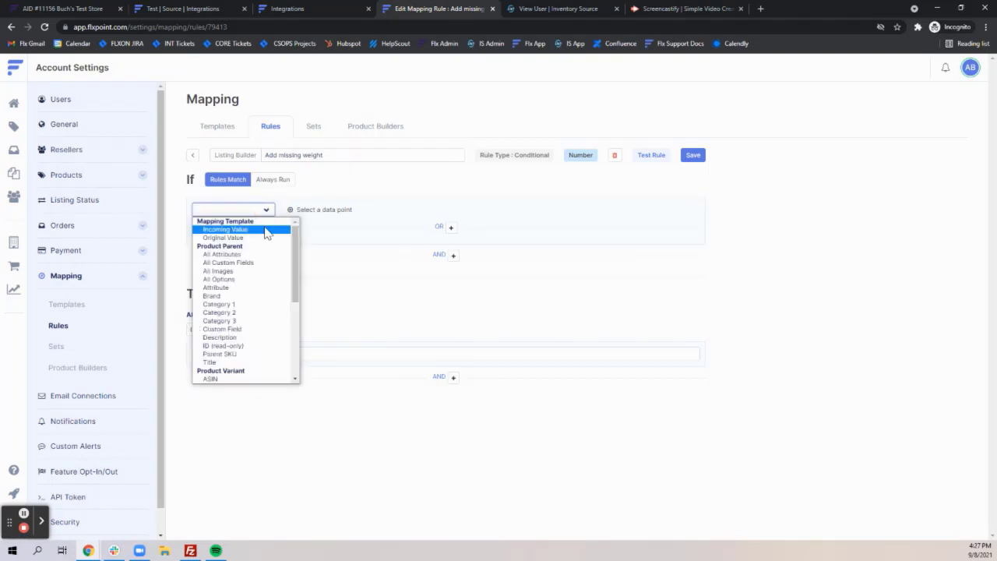
pyautogui.click(266, 230)
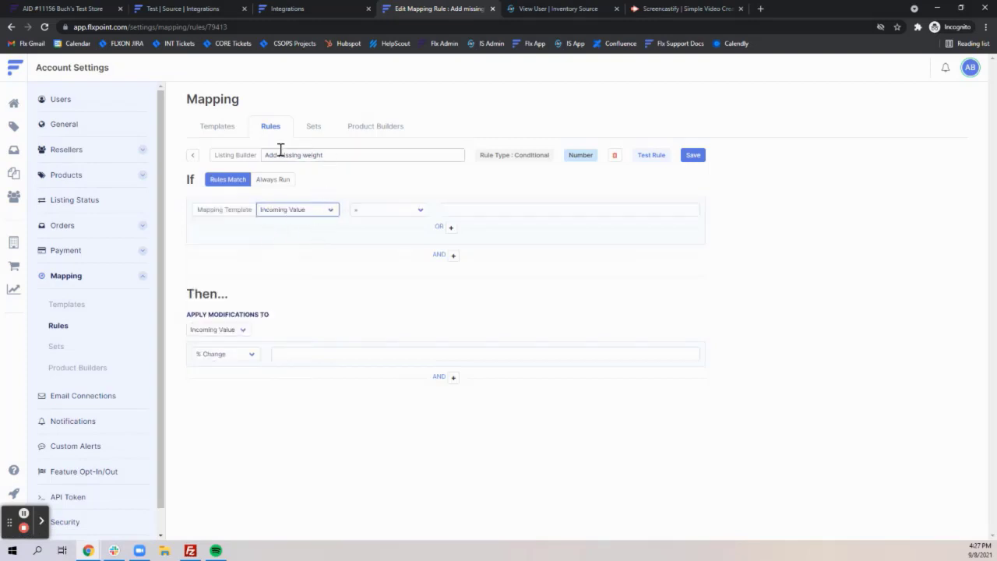
pyautogui.click(406, 213)
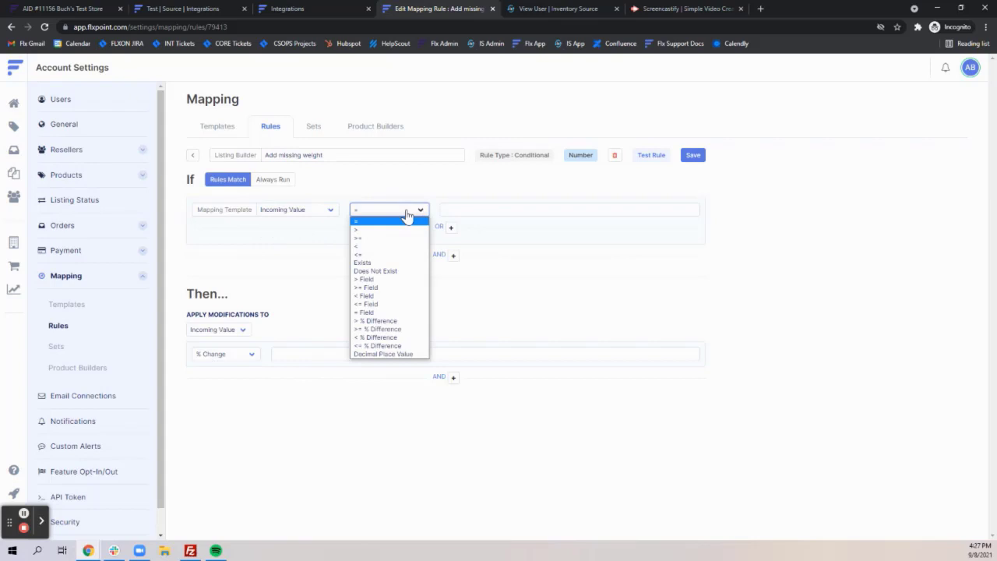
pyautogui.click(386, 269)
# Make the rule's action set the Incoming Value to 1 and save the rule
pyautogui.click(249, 353)
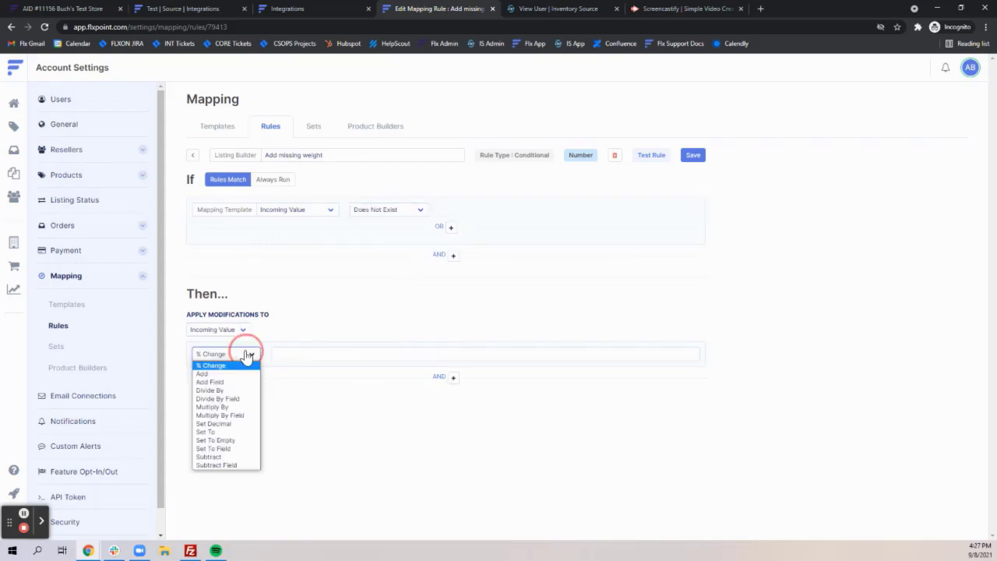
pyautogui.click(224, 432)
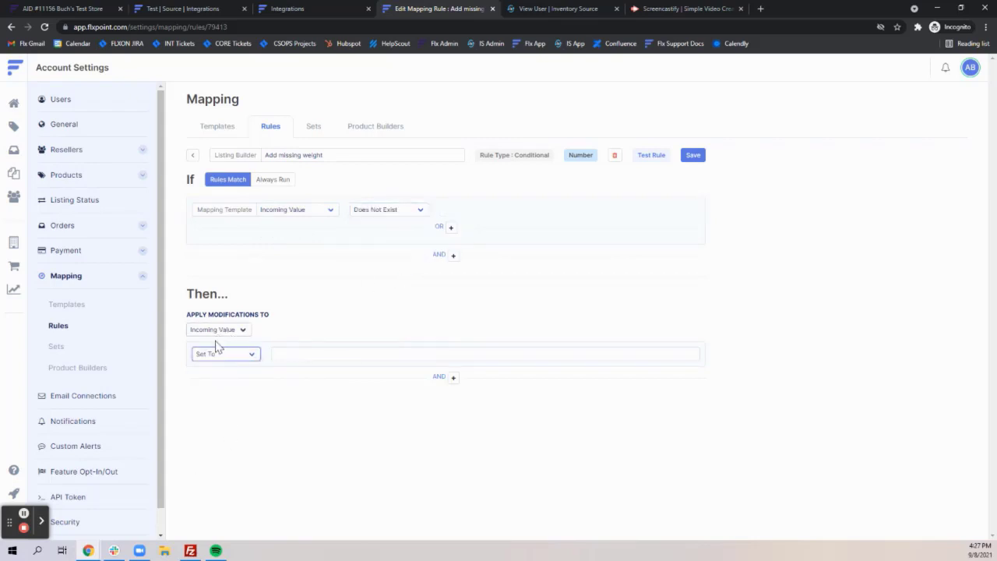
pyautogui.click(280, 354)
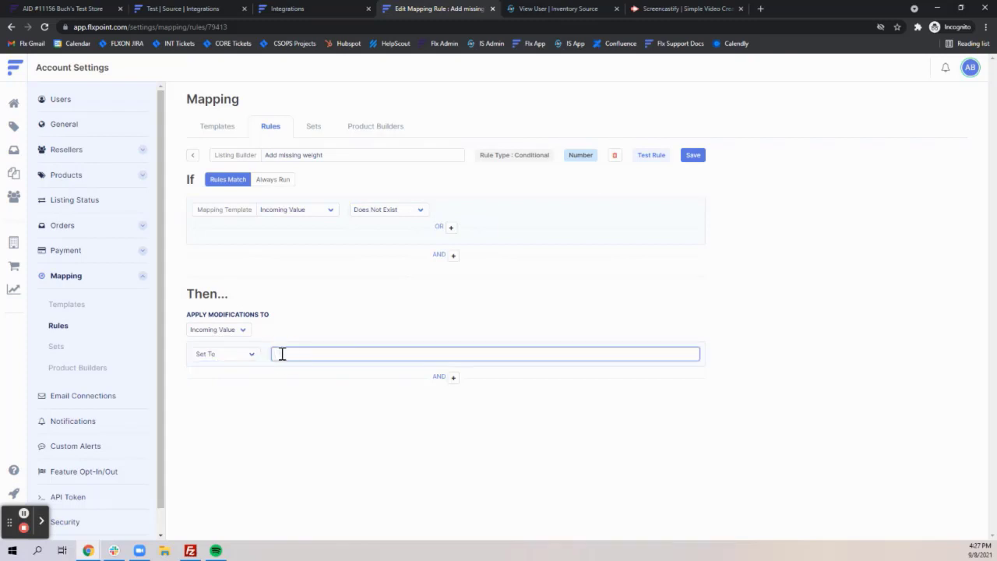
pyautogui.write('1')
pyautogui.click(692, 155)
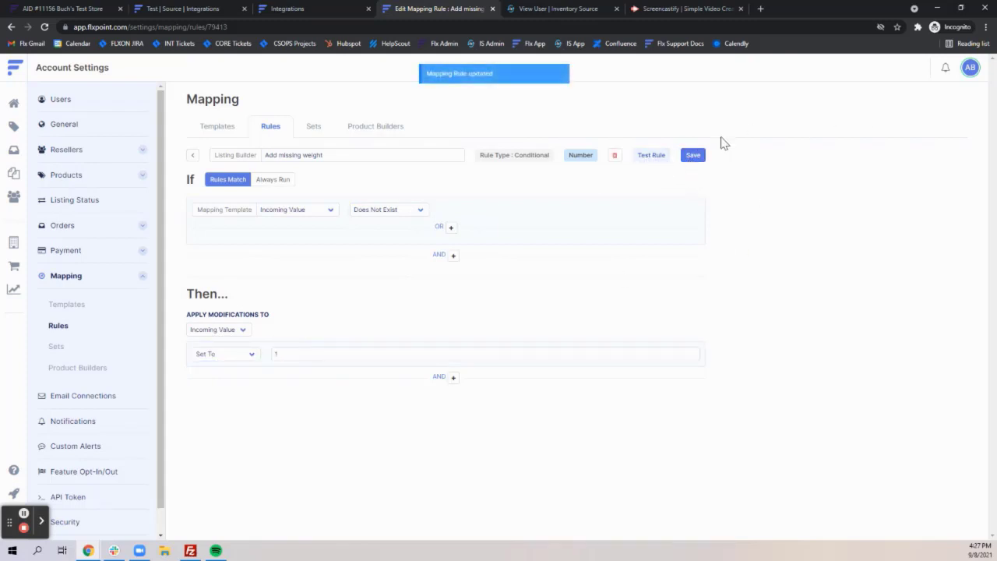
# Open the test for the Add missing weight rule and close it without running it
pyautogui.click(650, 158)
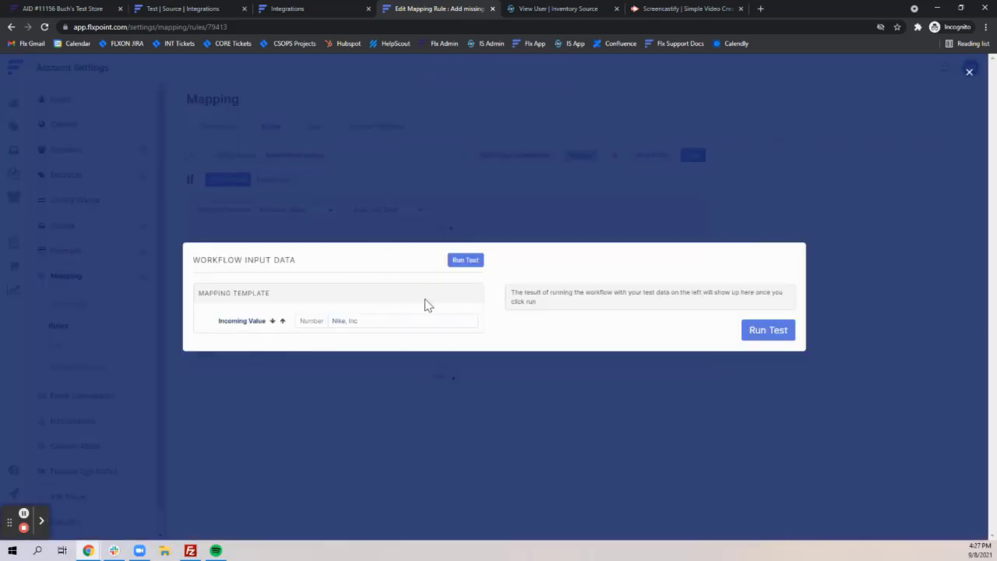
pyautogui.click(787, 405)
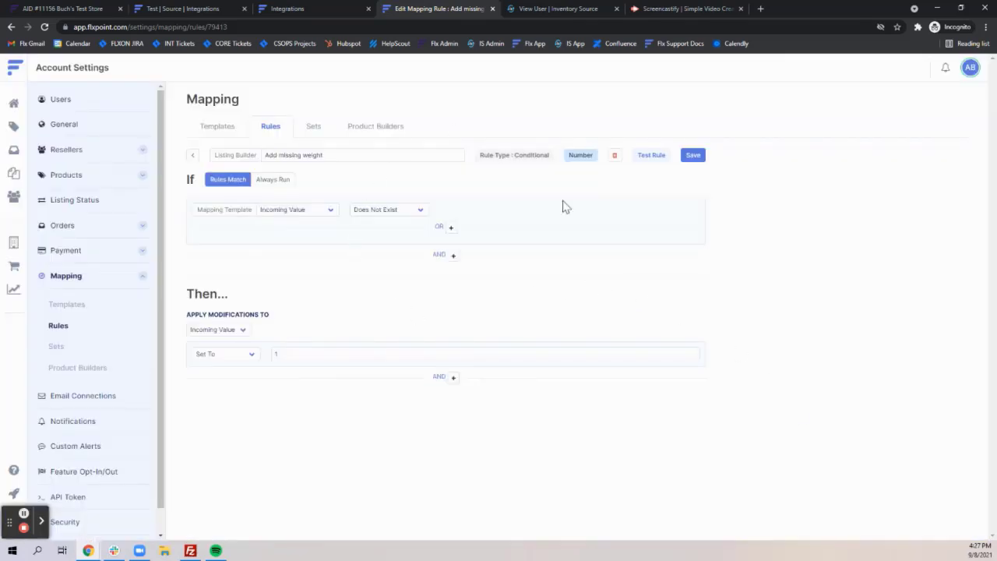